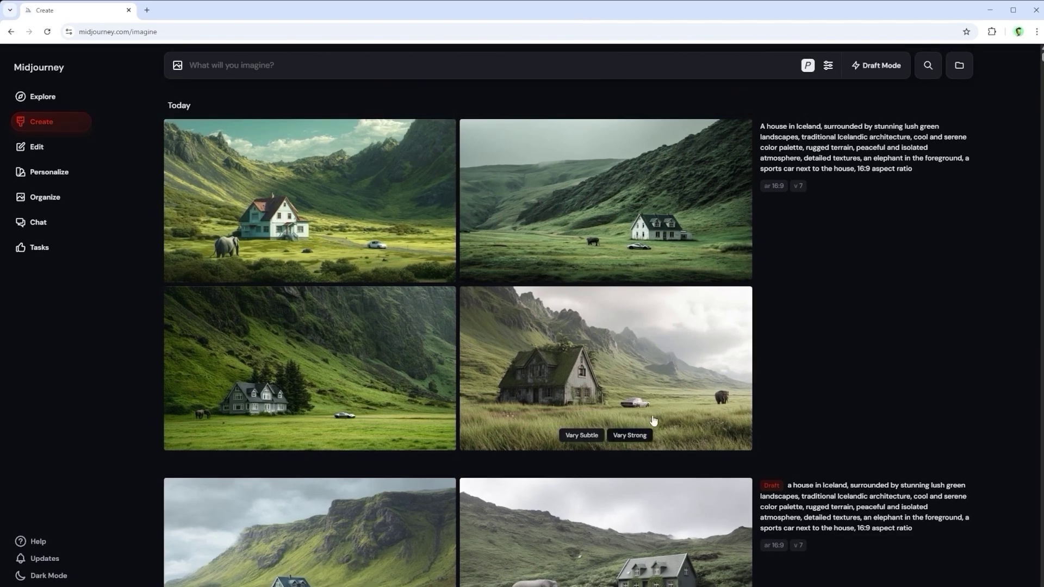
Step: Enable Draft Mode, draft a rustic wooden table with two chairs, and start voice dictation
click(873, 65)
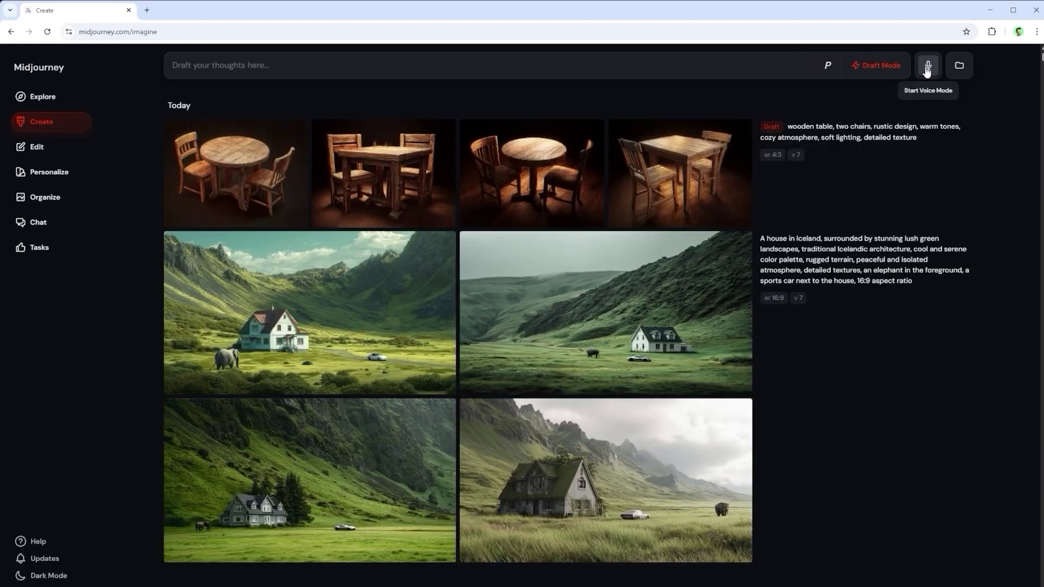
mouse_move(685, 193)
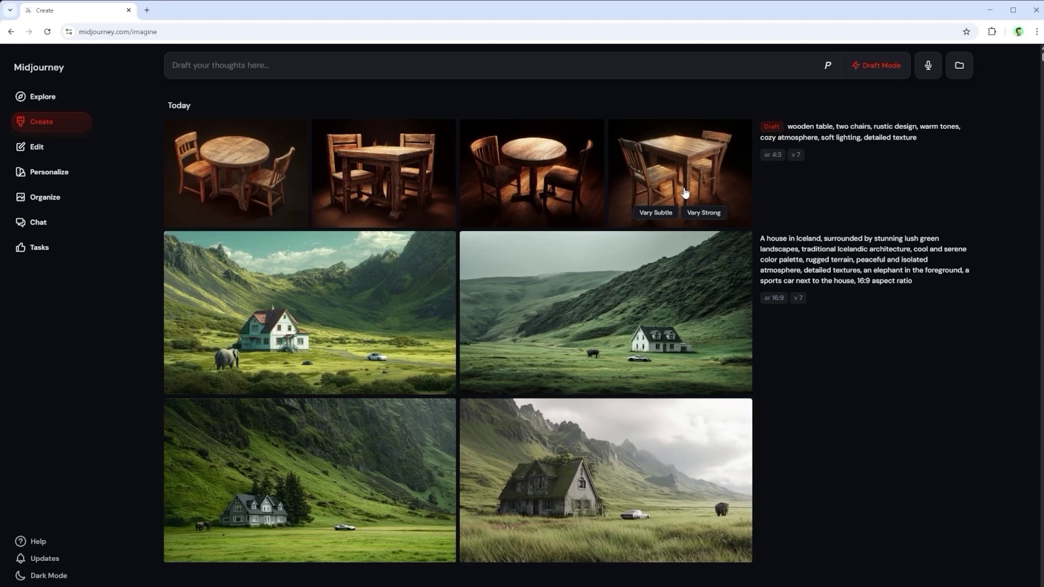
click(928, 66)
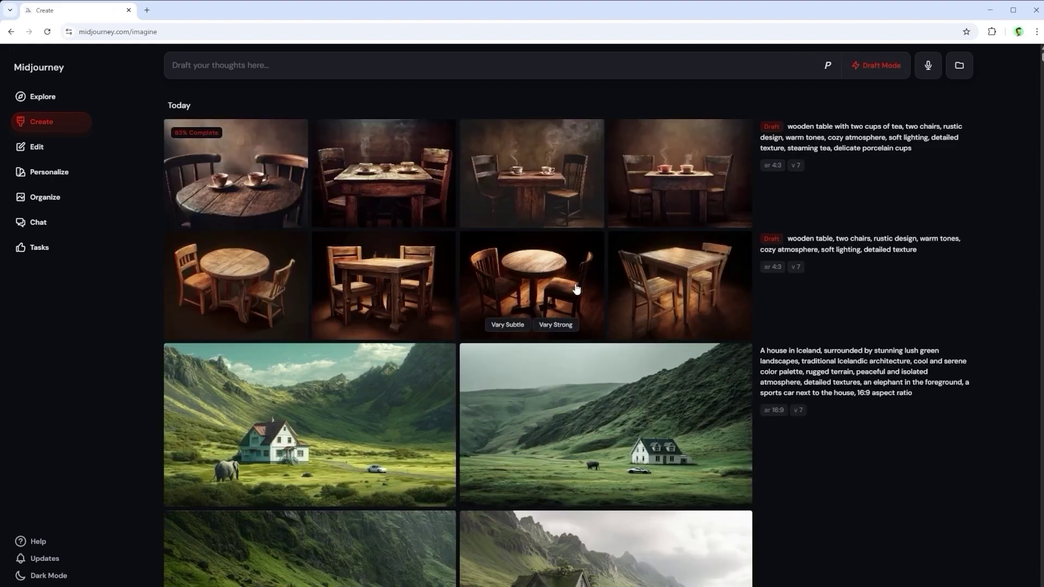
Step: Dictate two steaming cups of tea, then a relaxed person in casual attire on the left chair
mouse_move(889, 140)
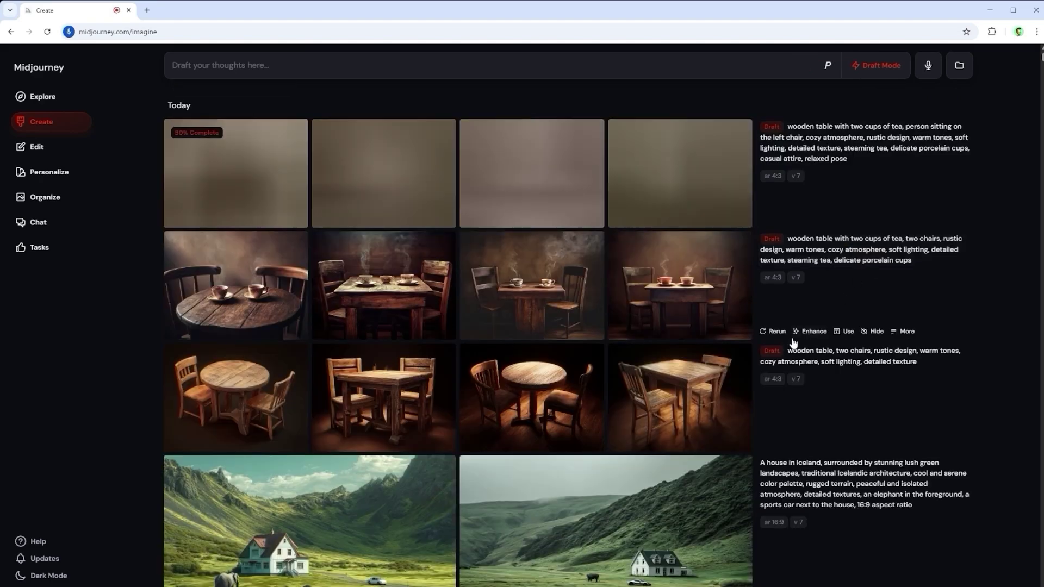
mouse_move(673, 298)
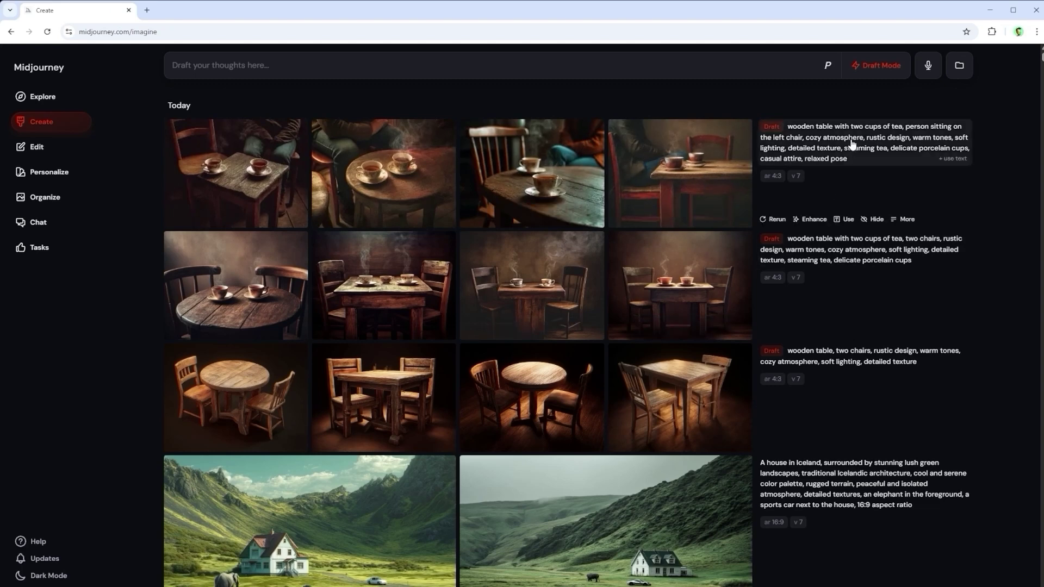
Step: Dictate a vibrant flower on the table, then a futuristic neon green colour scheme
click(928, 65)
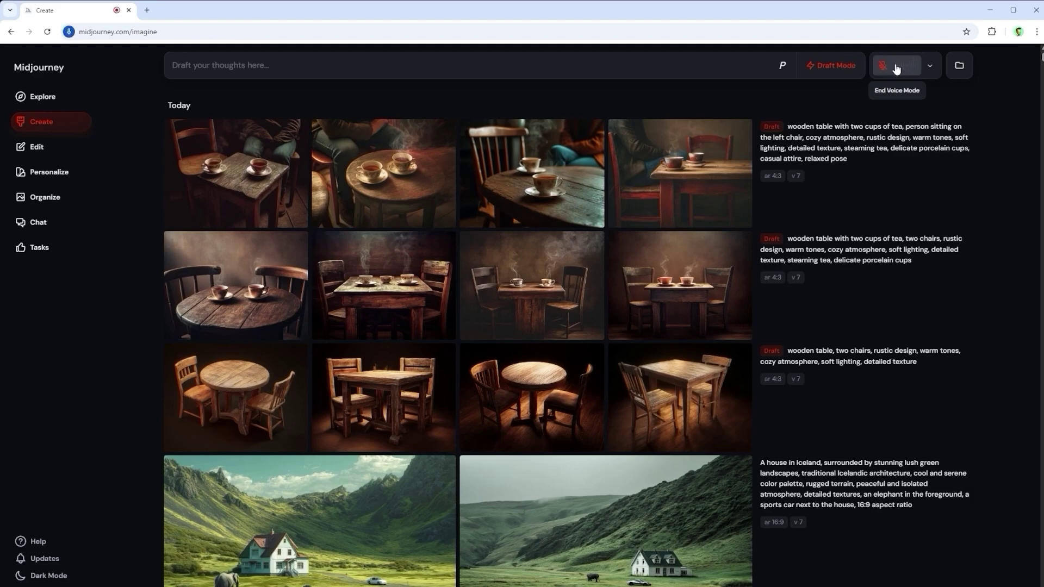
click(896, 68)
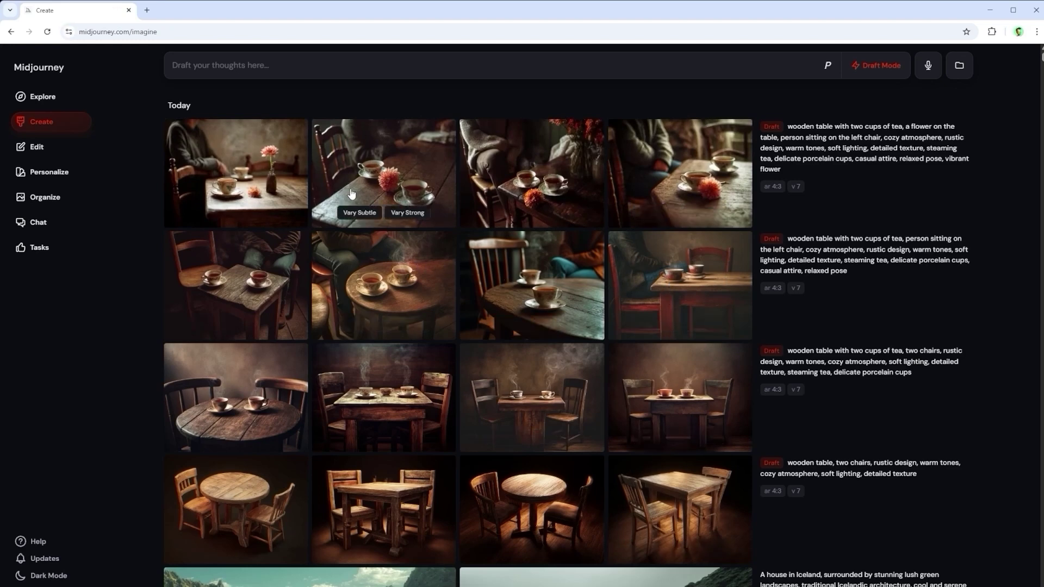
click(929, 65)
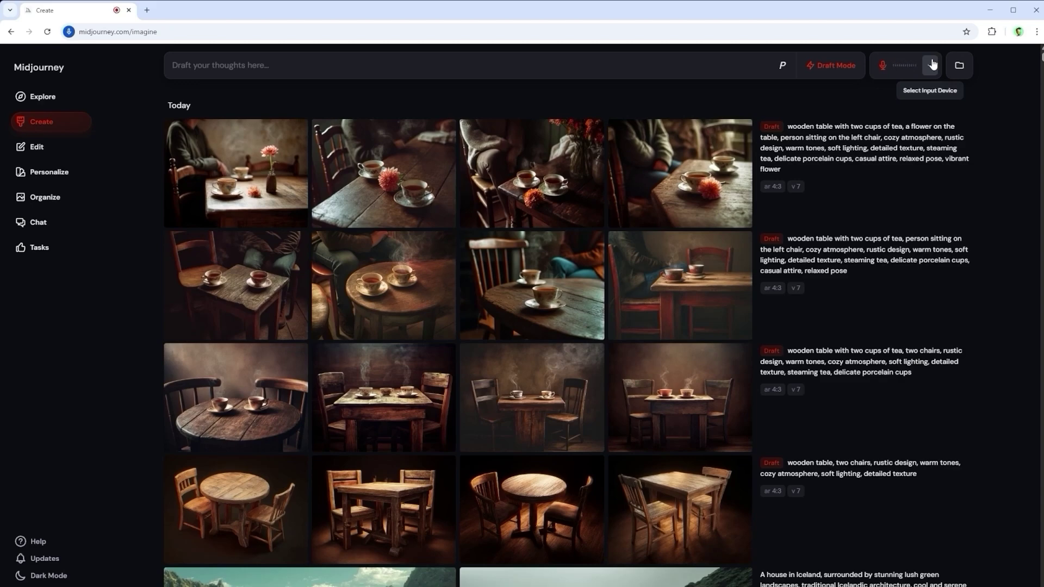
click(882, 65)
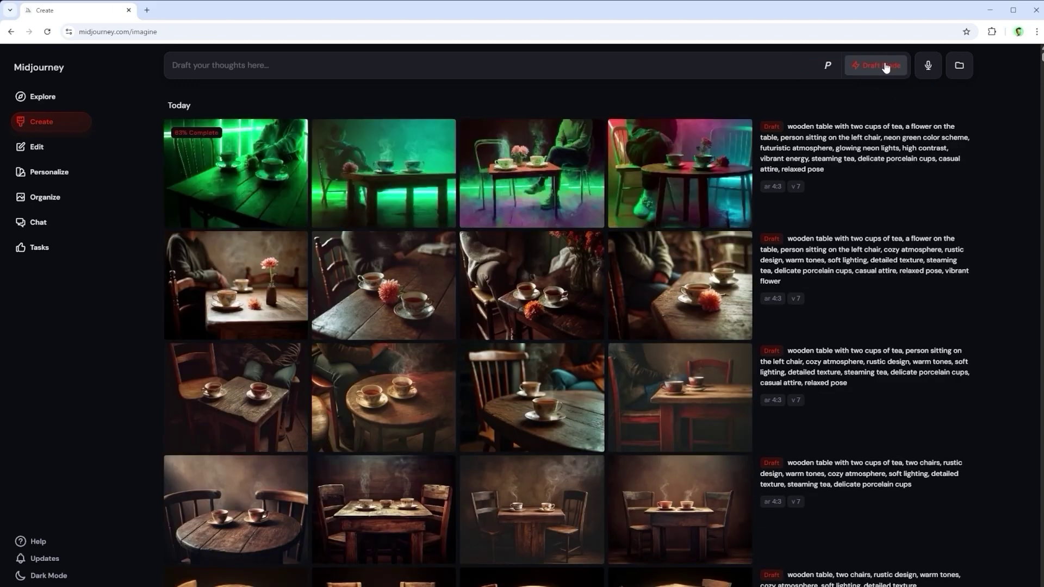
Step: Dictate a barefoot person on the left chair and compare the result with the neon-green row
click(928, 66)
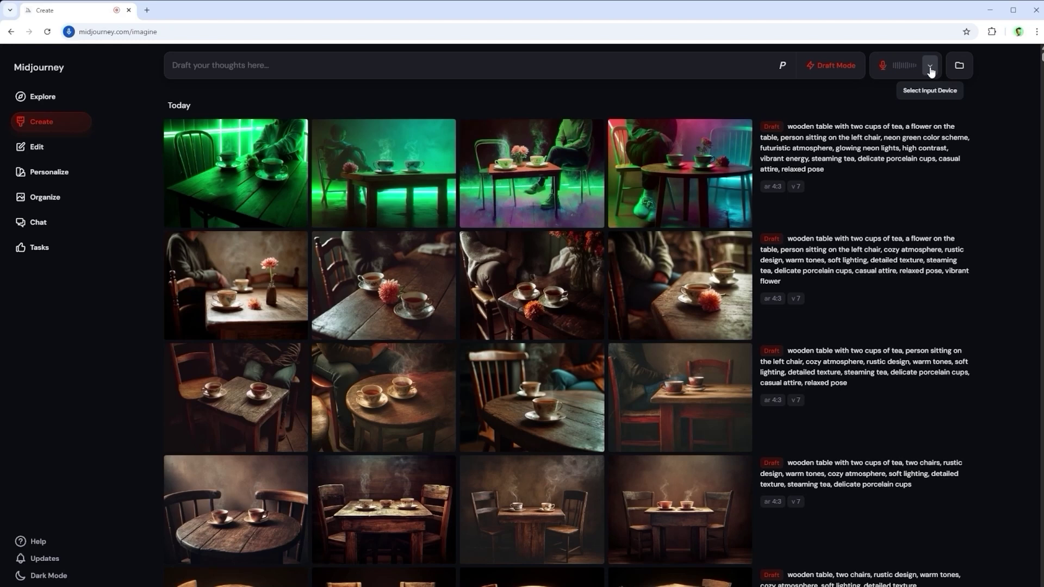
click(895, 68)
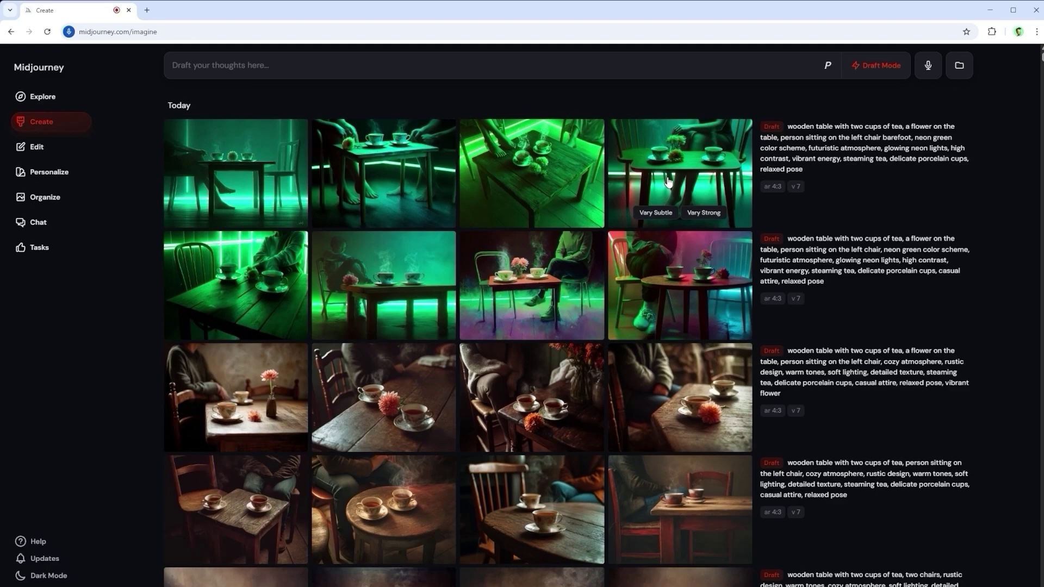
scroll(736, 333, down, 5)
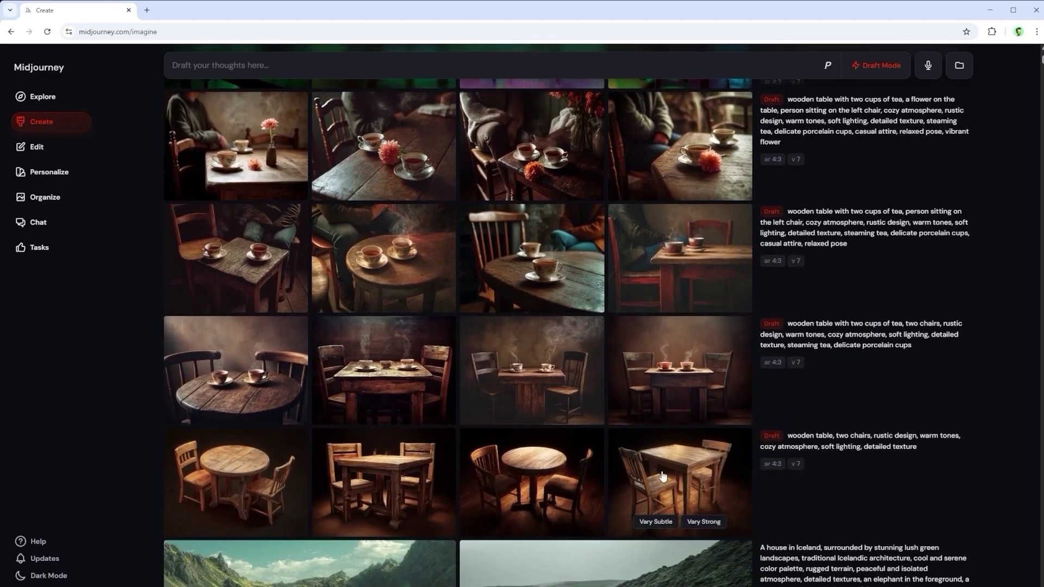
scroll(710, 460, up, 2)
scroll(710, 459, up, 3)
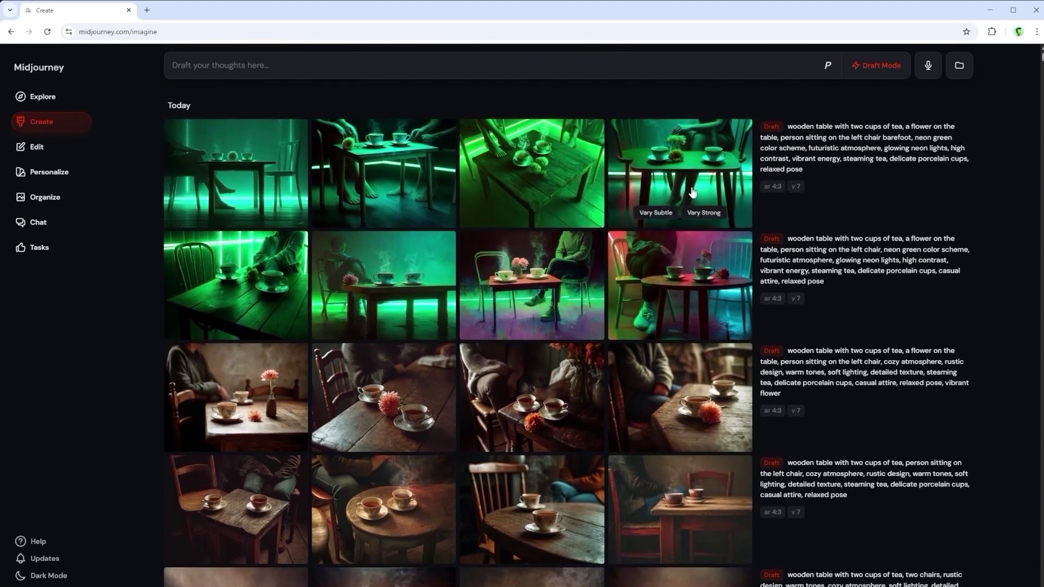
Step: Dictate golden-hour light and a plate of chips and sweets, then browse the newest images full size
click(928, 65)
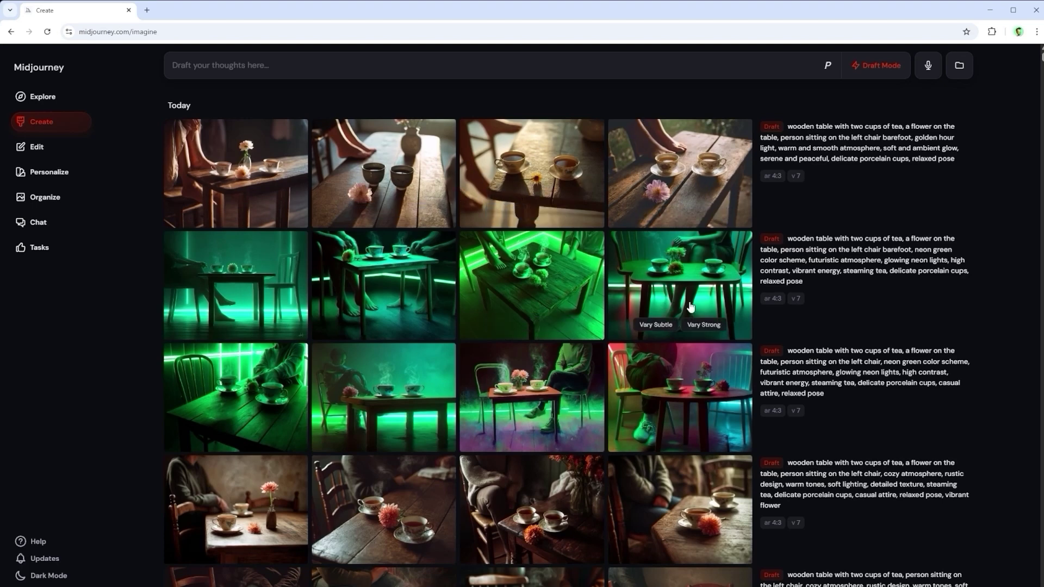
click(927, 66)
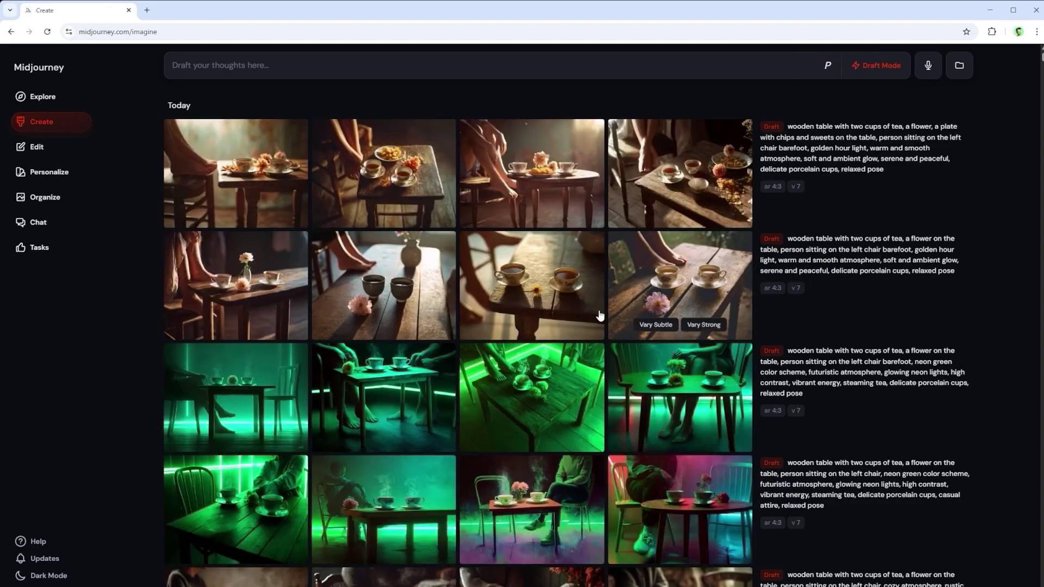
click(665, 200)
key(Left)
key(Left)
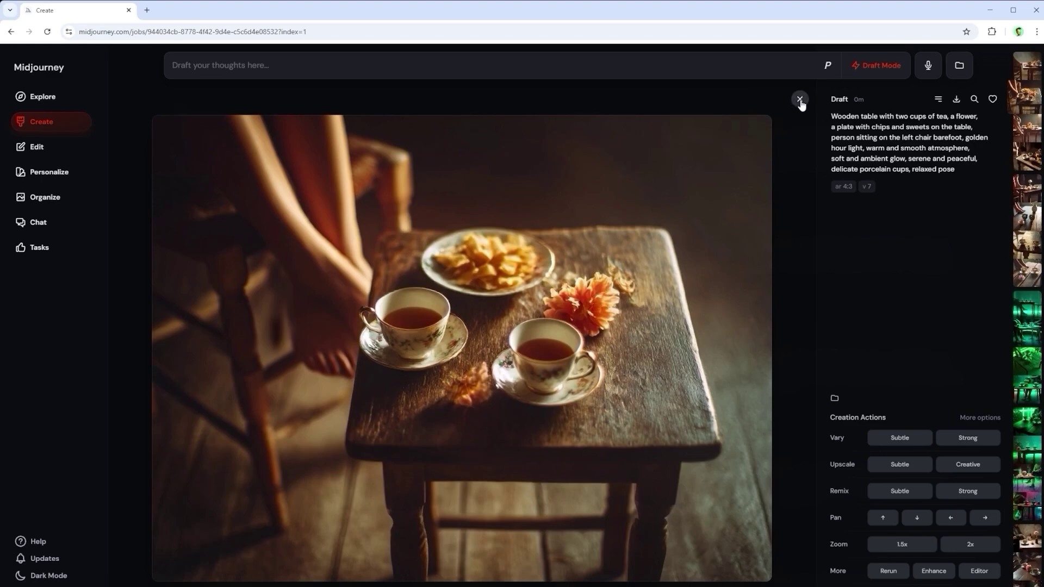
Step: Close the full-size viewer and return to the chips-and-sweets golden-hour drafts in the gallery
click(800, 100)
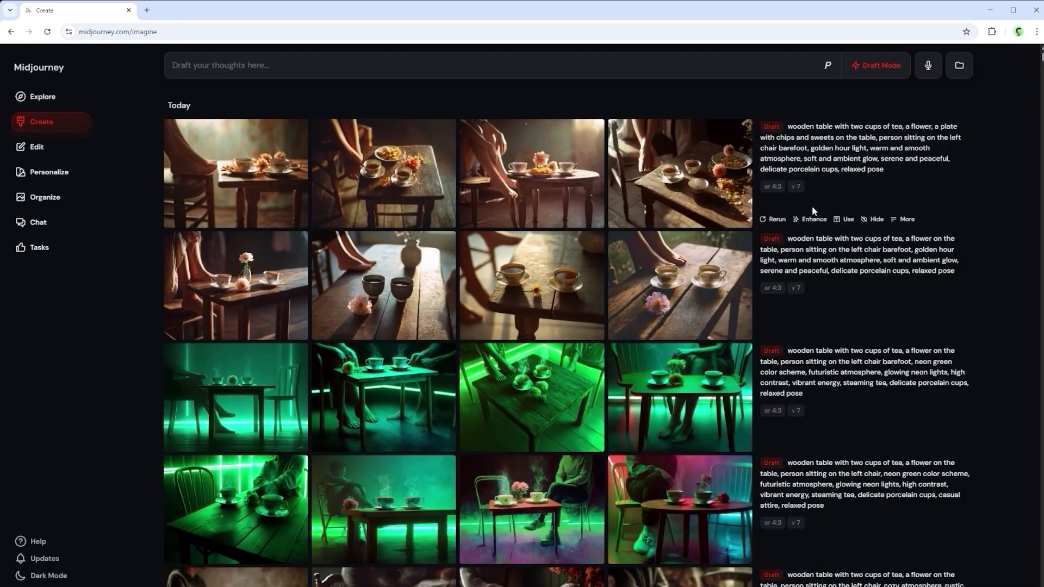
scroll(672, 441, down, 9)
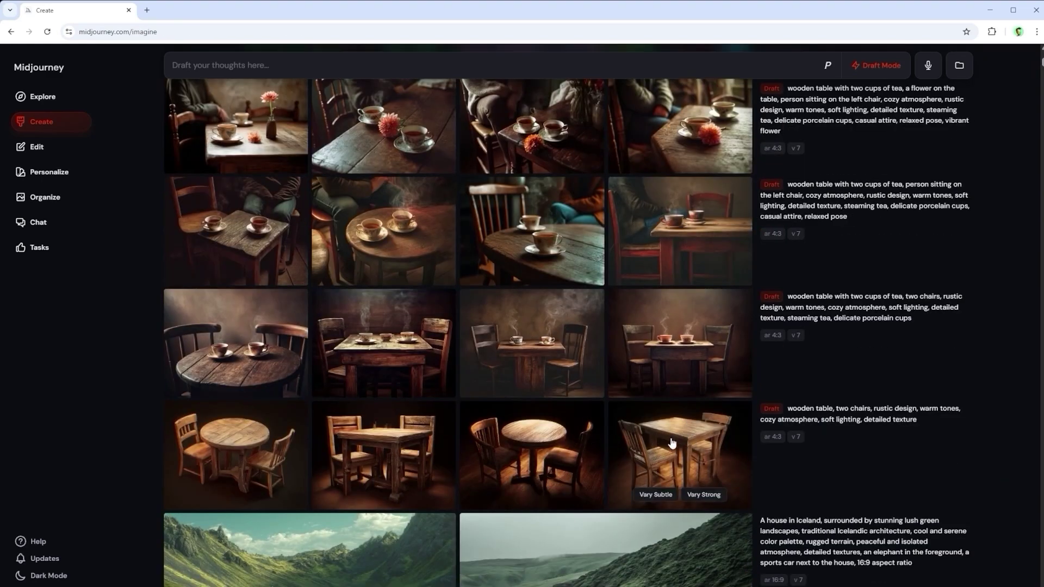
scroll(653, 443, up, 10)
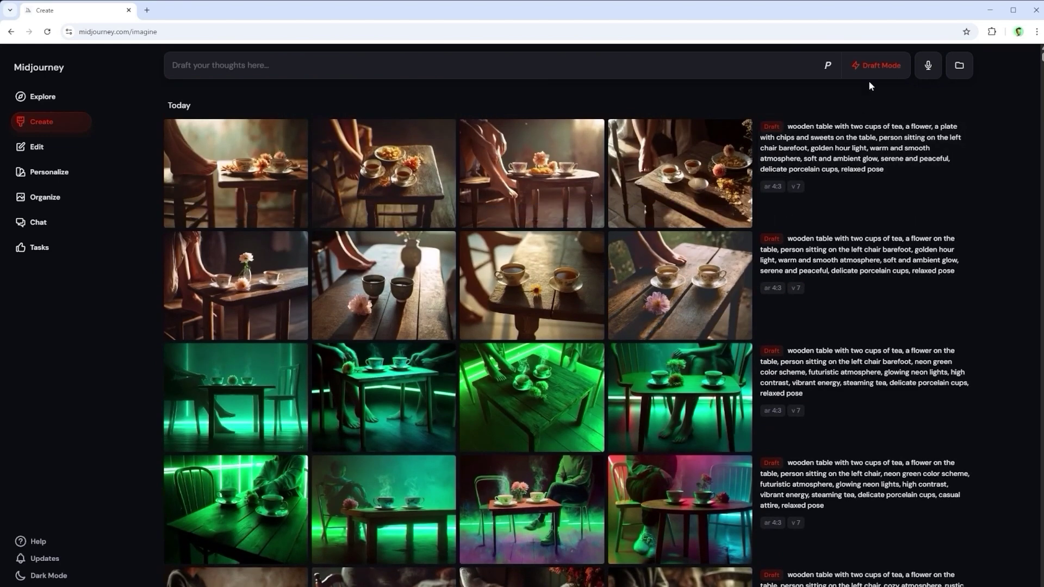
Step: Enhance the golden-hour chips-and-sweets prompt and wait for its four full-quality images
click(814, 219)
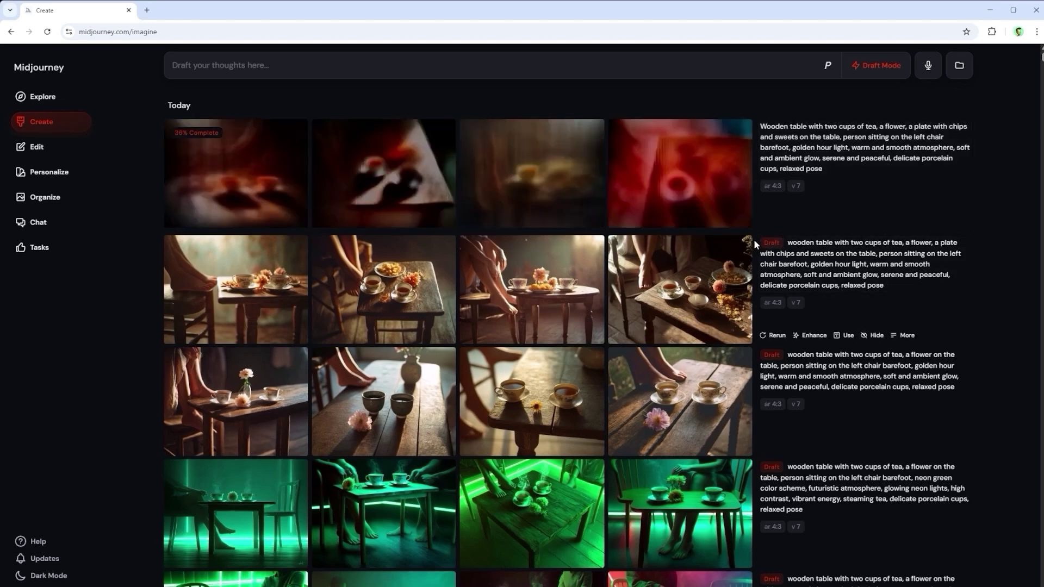
mouse_move(625, 278)
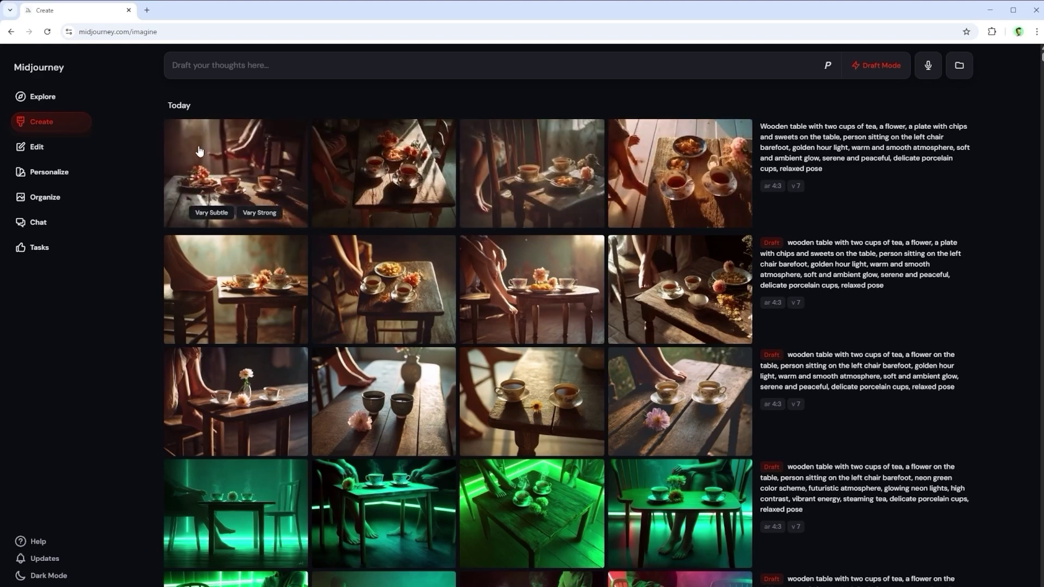
Step: Browse the finished images full size and choose the sunlit two-teacup red-flower shot for a Subtle upscale
click(532, 163)
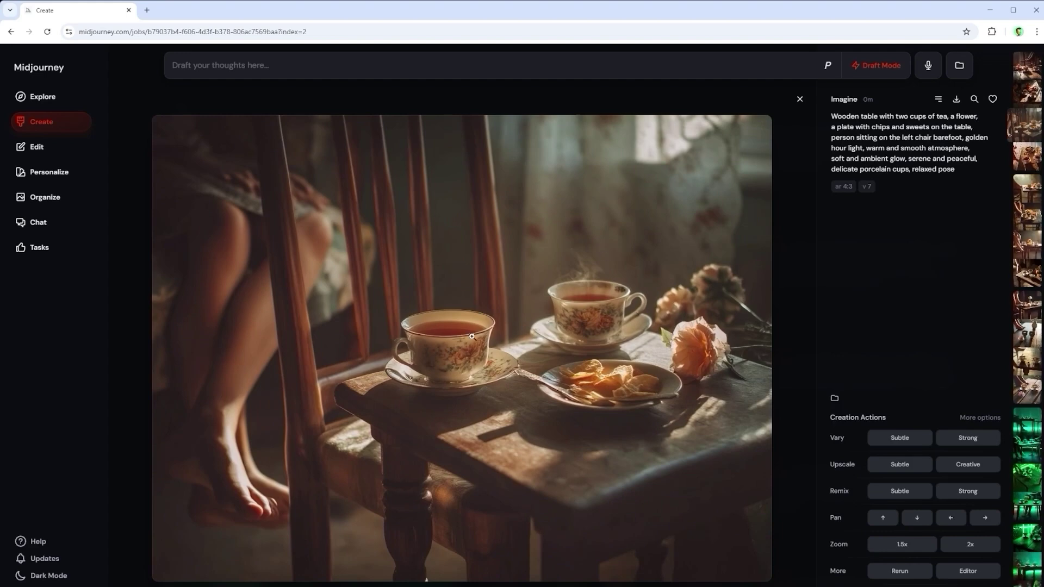
click(471, 337)
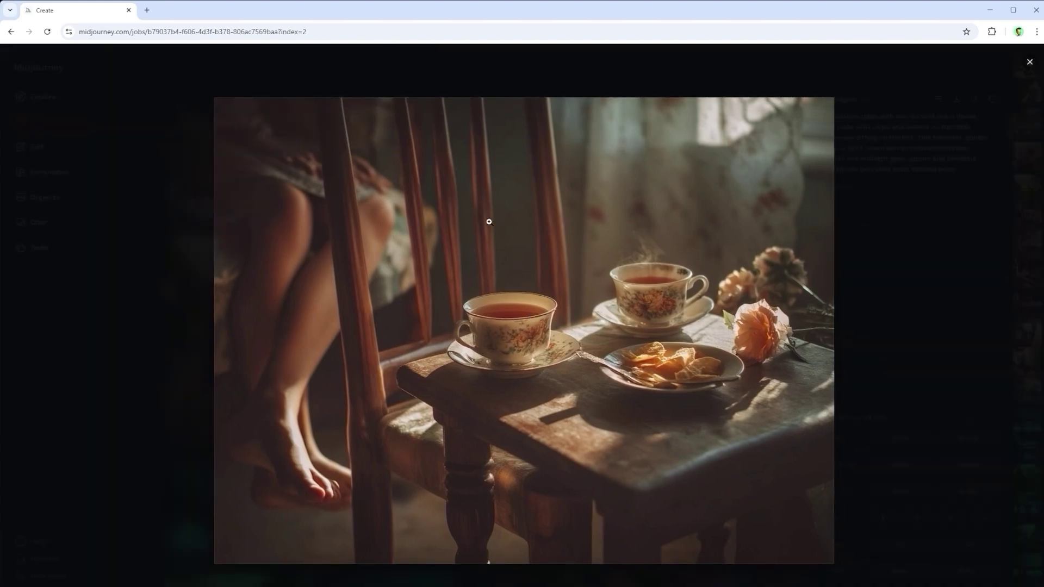
click(1028, 63)
click(799, 98)
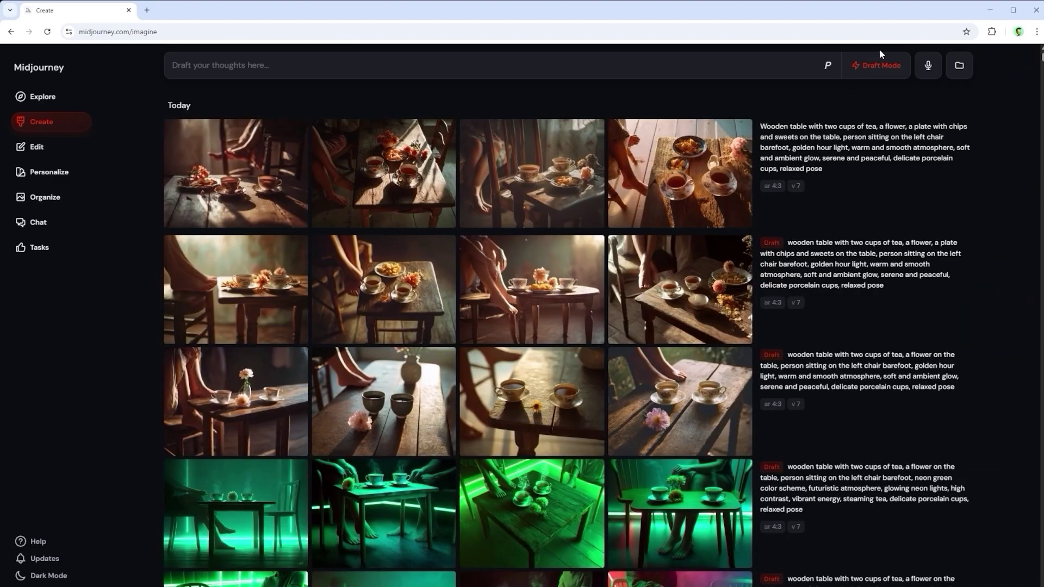
click(702, 170)
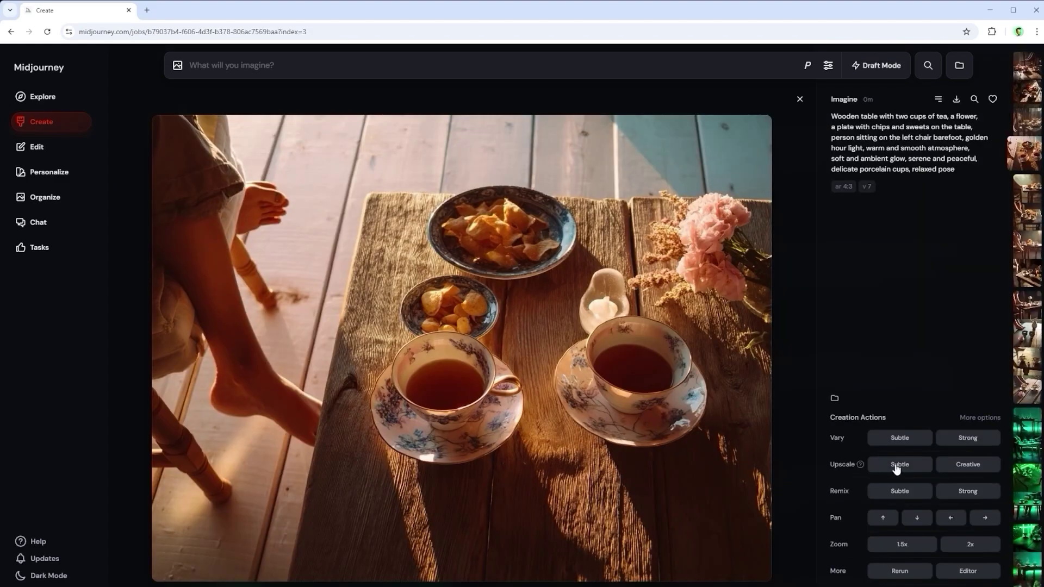
key(Left)
key(Left)
key(Left)
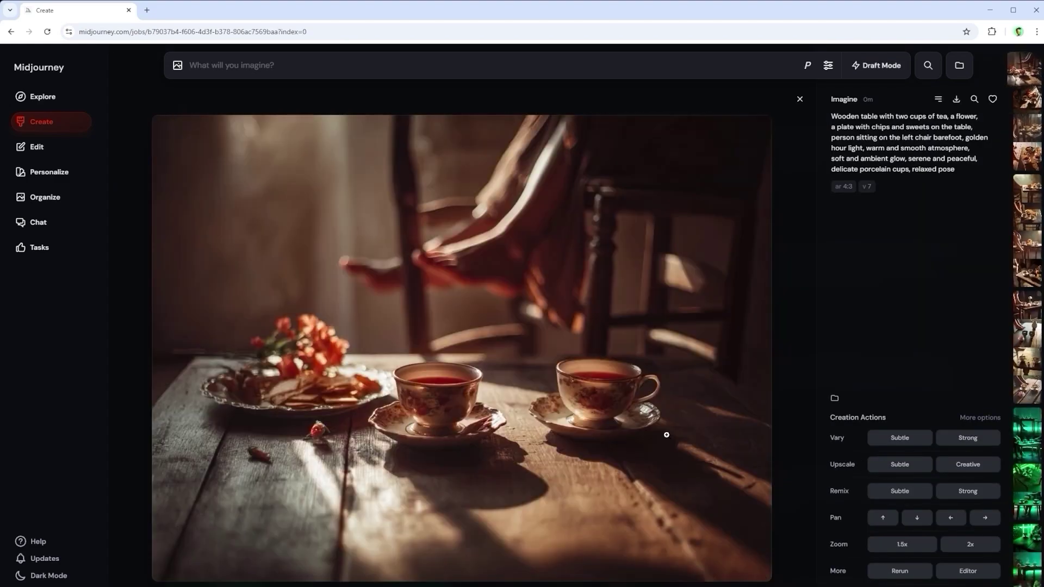
key(Escape)
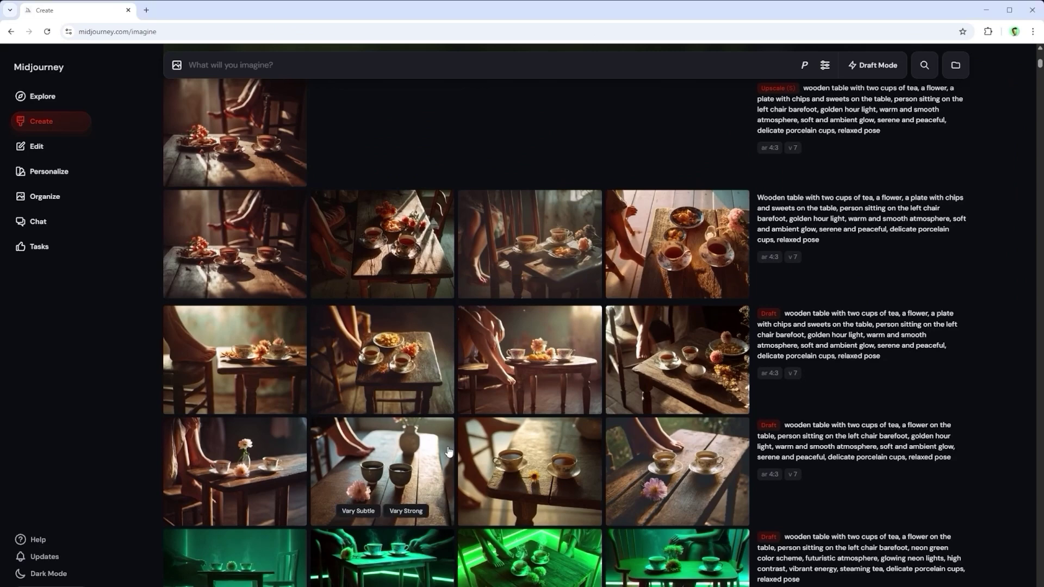
Step: Open the Upscale (S) golden-hour two-teacup image in its full-size detail view
click(249, 133)
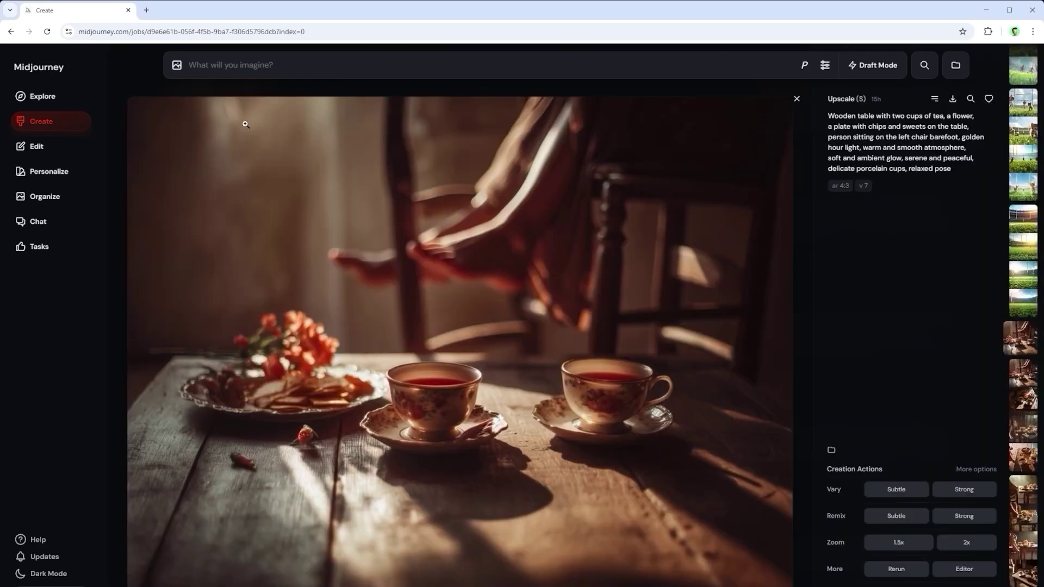